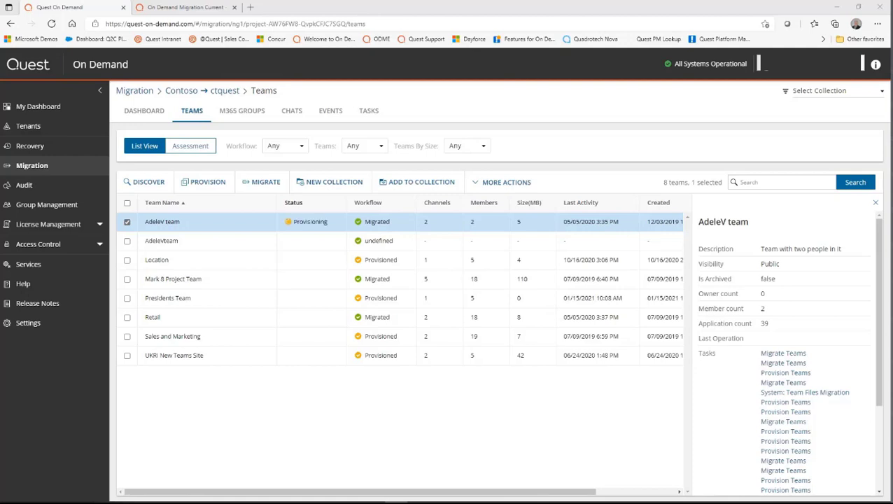
Step: Change the teams selection so that only Presidents Team is selected
click(127, 261)
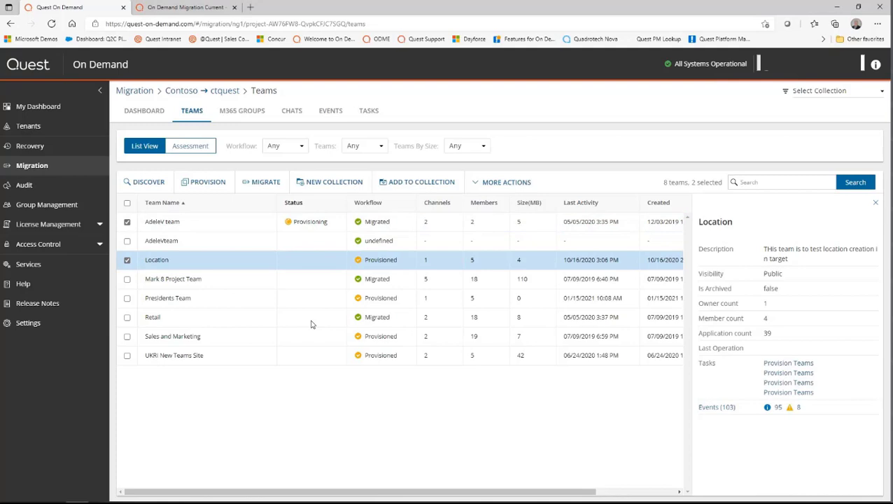
click(127, 298)
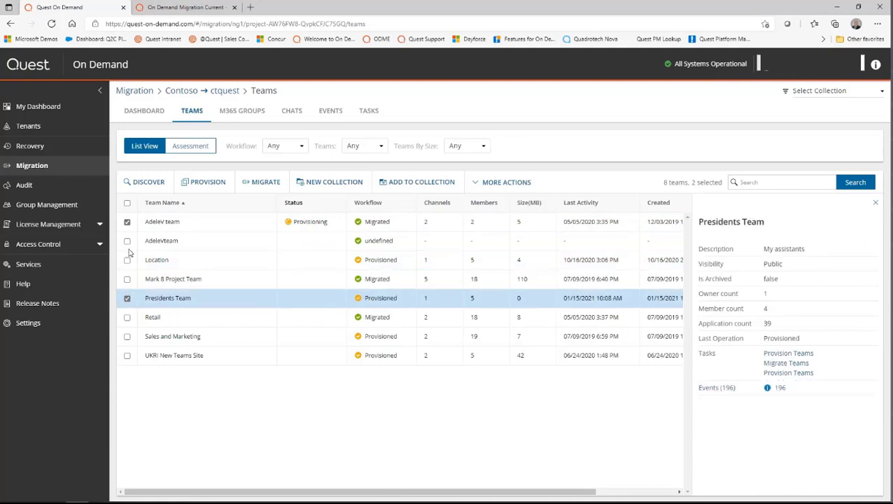
click(127, 221)
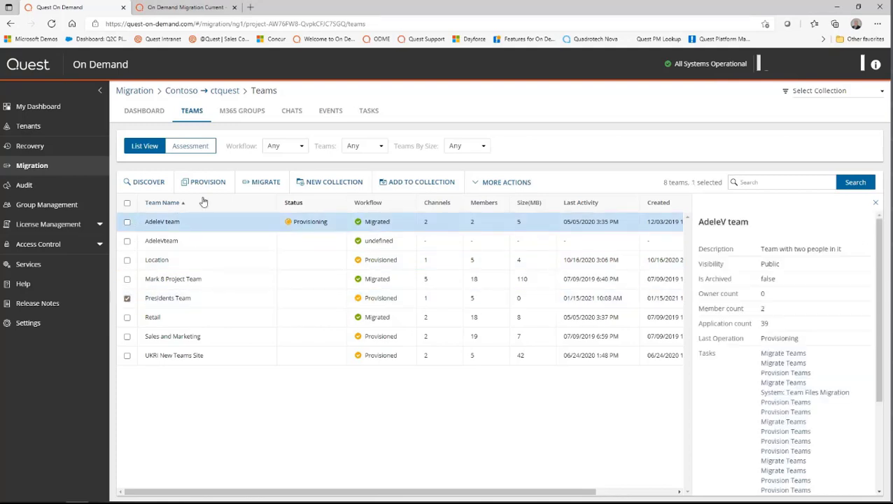
Step: Start a migration task for Presidents Team and try the Use previously migrated files option with its OneNote, Planner, Word/Excel/PowerPoint and Group Mailbox content choices
click(268, 183)
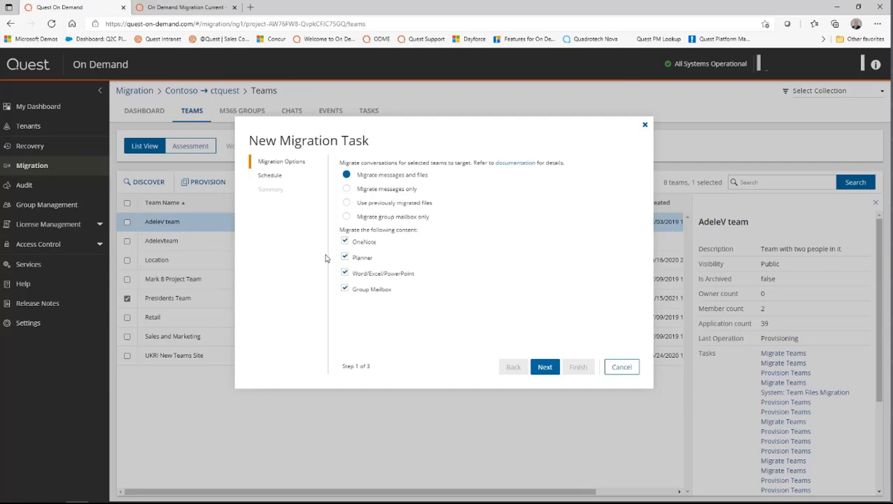
click(344, 241)
click(344, 258)
click(344, 273)
click(344, 288)
click(348, 208)
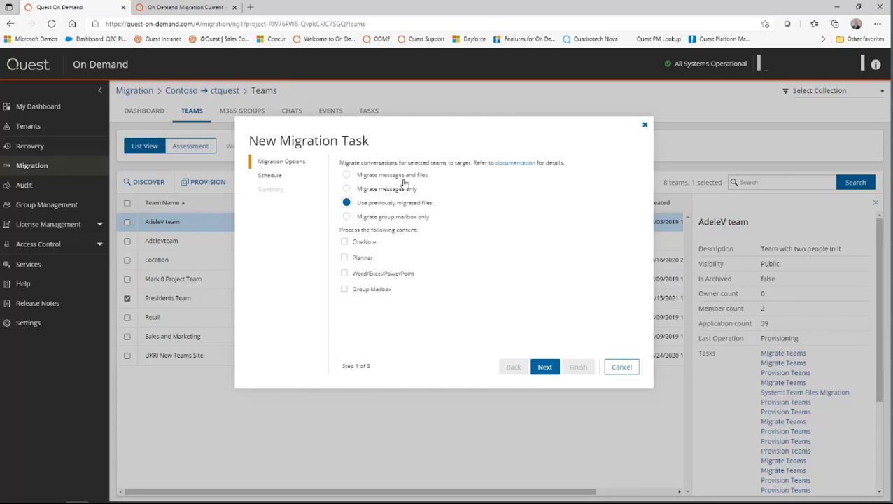
click(344, 243)
click(345, 257)
click(344, 273)
click(343, 292)
Step: Compare the Migrate messages only and Migrate group mailbox only options and abandon the teams migration task
click(346, 188)
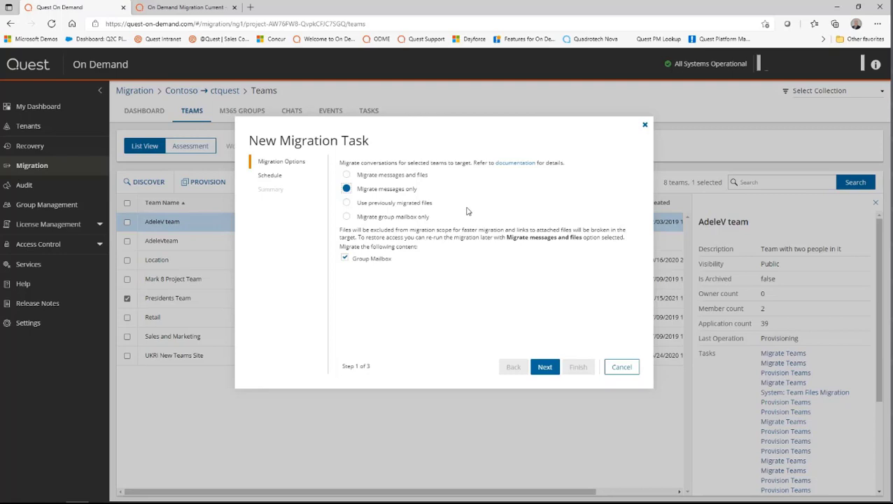
click(345, 259)
click(365, 259)
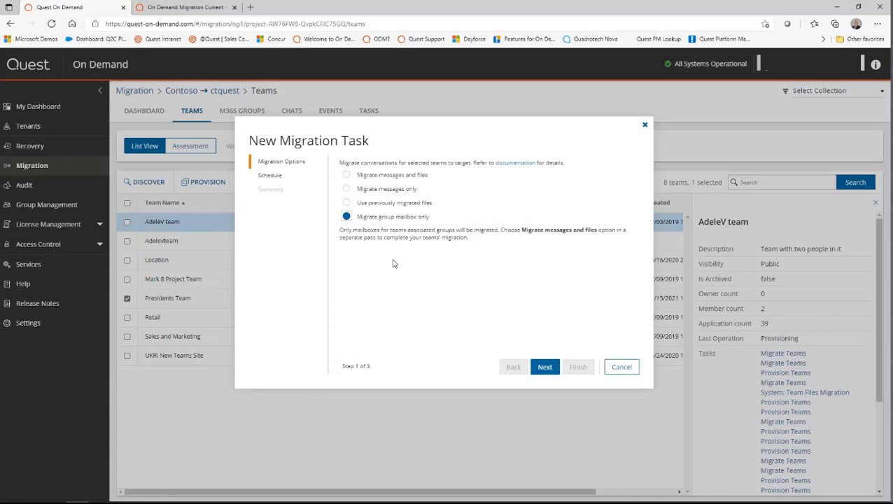
click(621, 368)
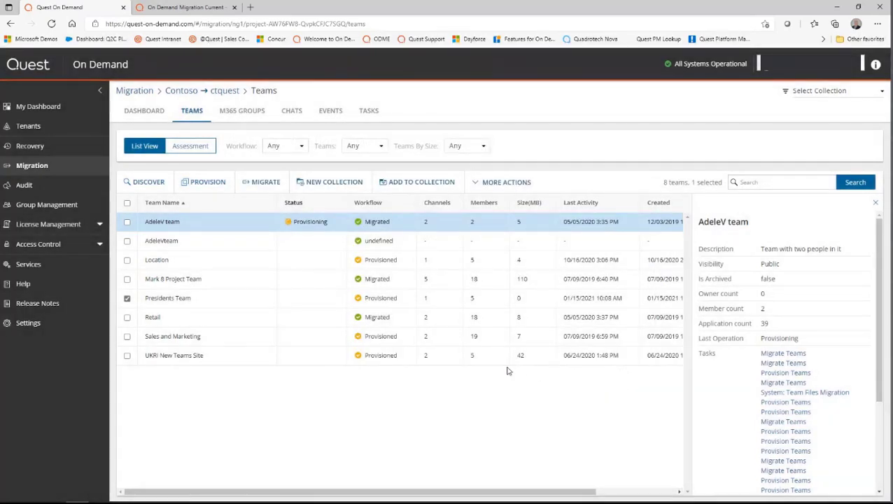
Step: Open the project's chats list and check the first user's account matching and OneDrive status
click(291, 114)
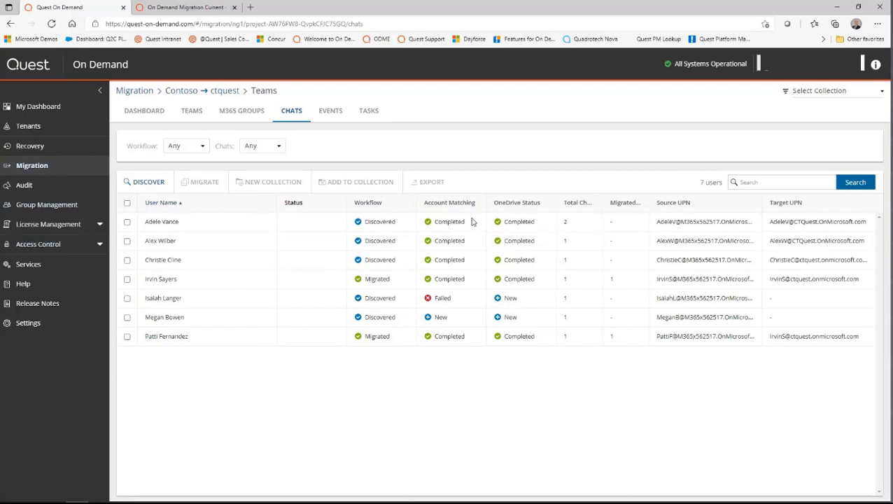
drag(473, 221, 423, 228)
click(430, 228)
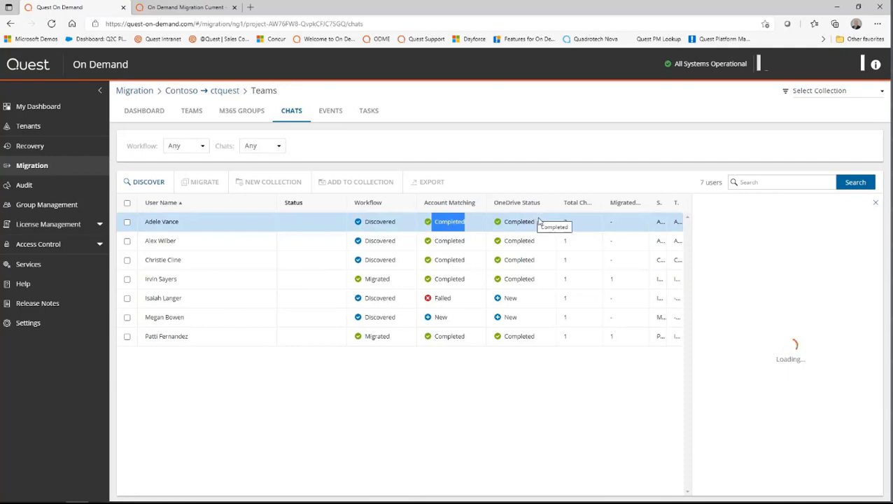
drag(548, 223, 500, 225)
click(279, 406)
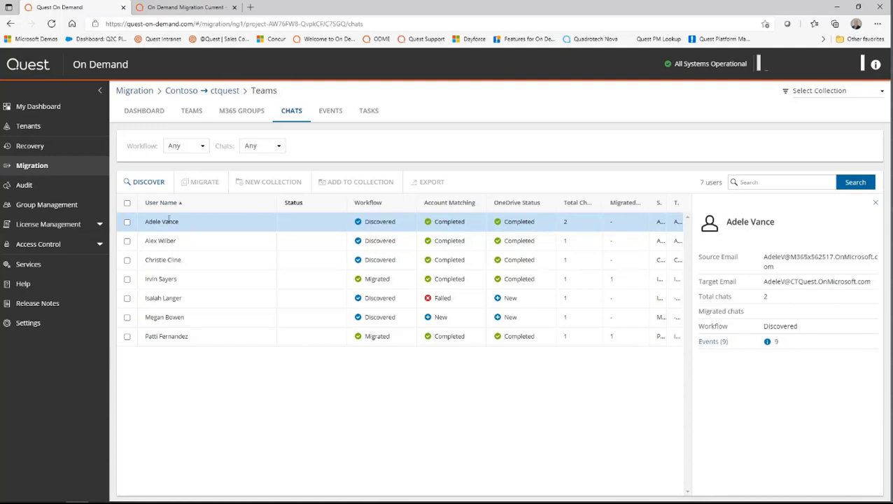
Step: Migrate all chats of the first listed user with a Migrate Chats task set to run now
click(128, 223)
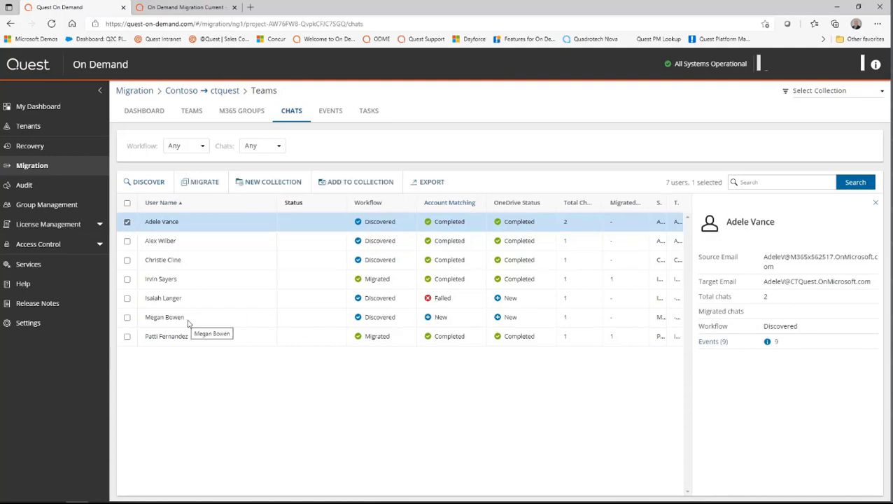
double_click(441, 317)
click(441, 317)
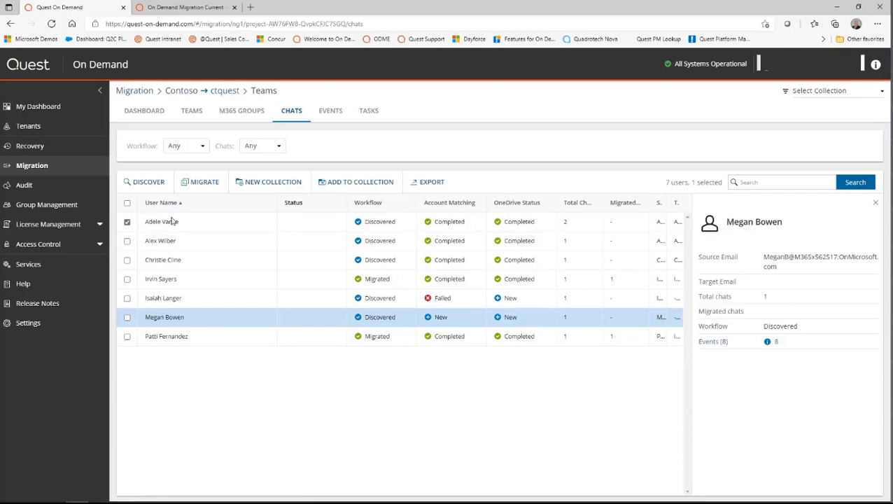
click(209, 187)
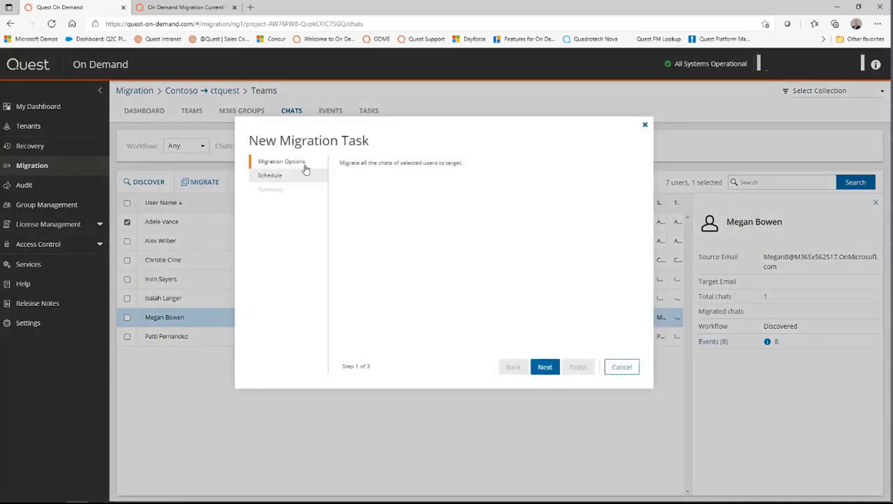
click(544, 369)
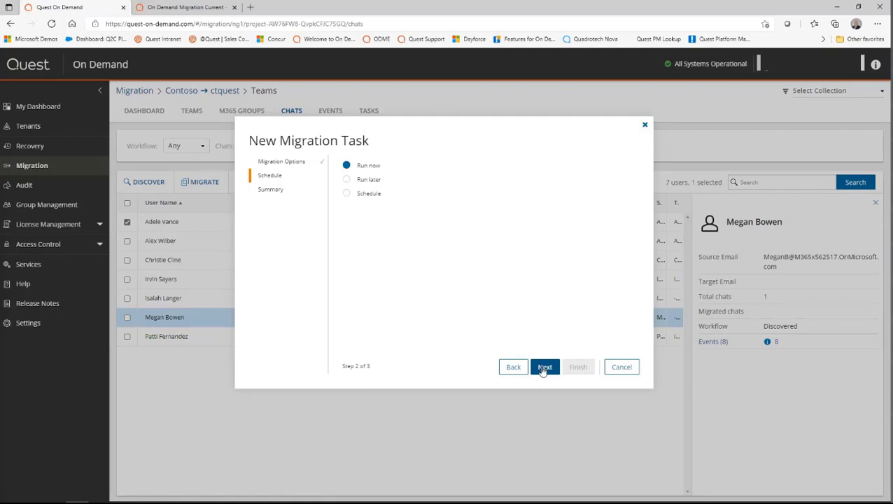
click(544, 368)
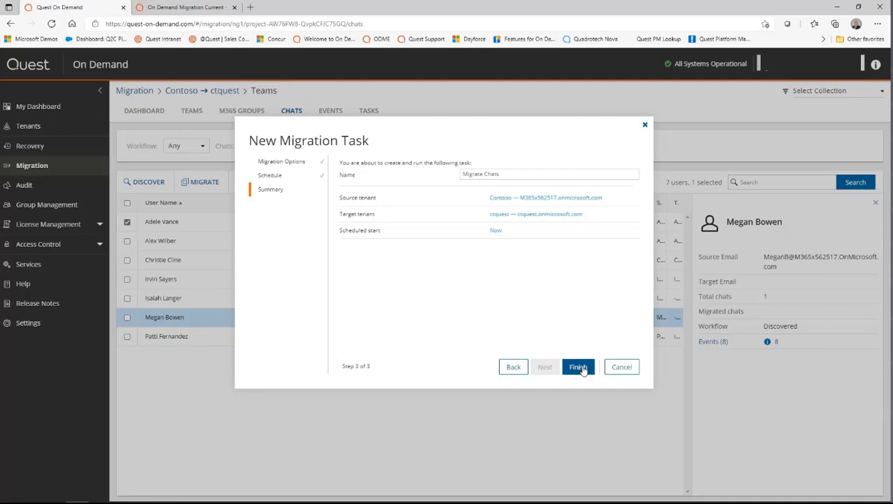
click(578, 367)
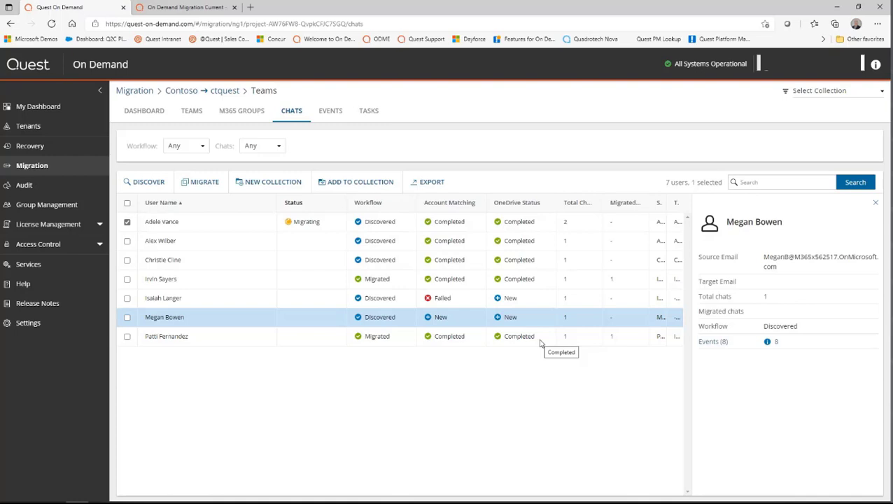
Step: Check the chat migration's progress in the project's task list and open the event log
click(369, 111)
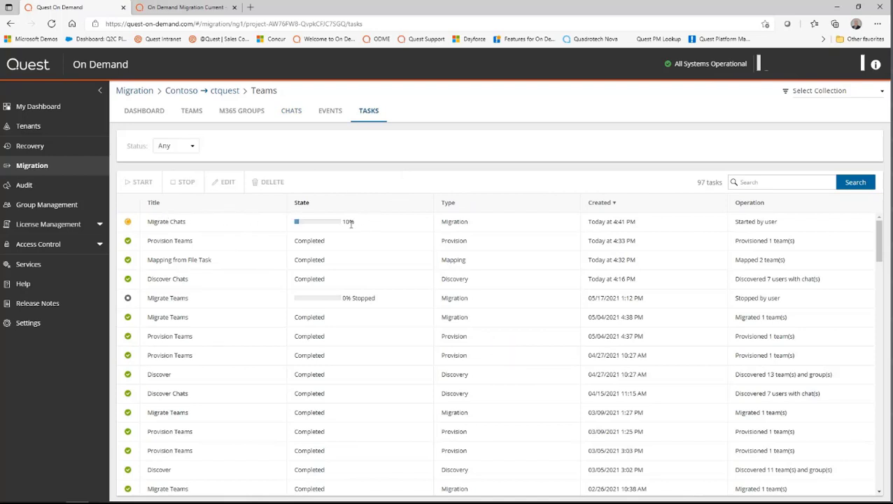
click(331, 114)
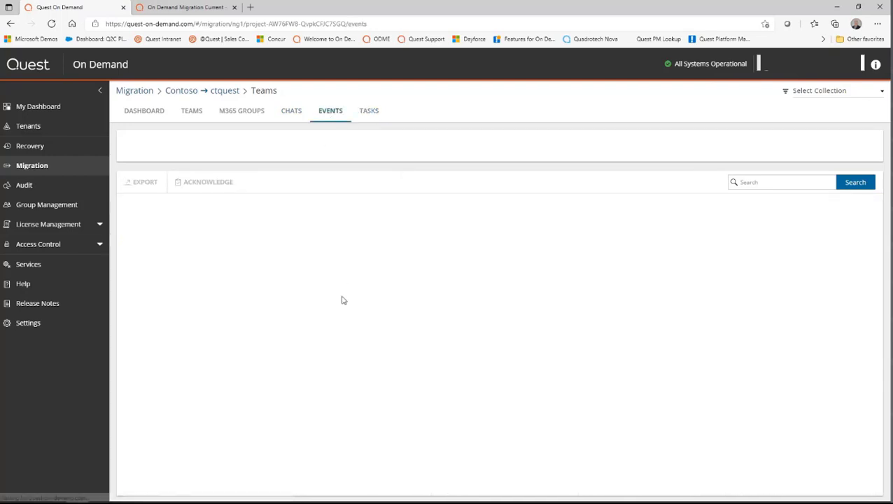